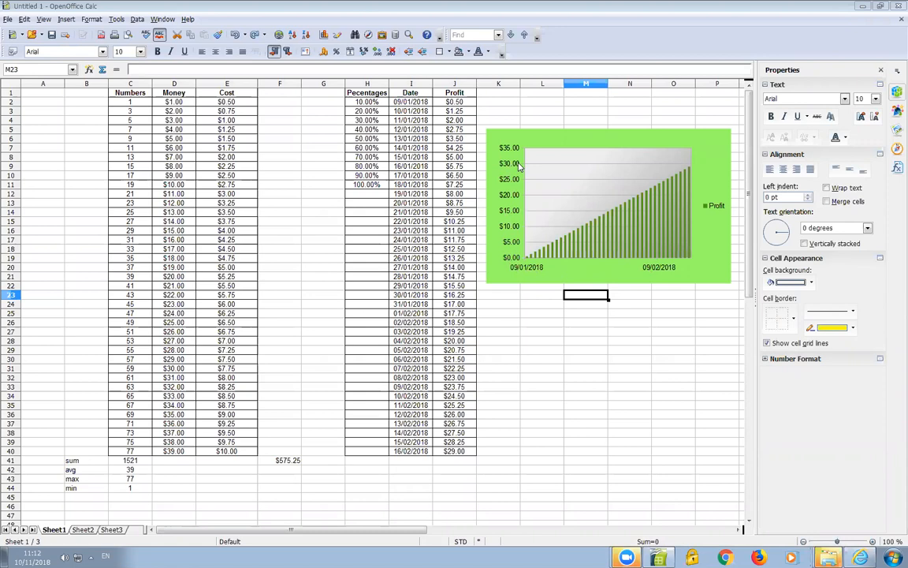
Rotate the date labels on the Profit chart's X axis to 90 degrees
click(497, 277)
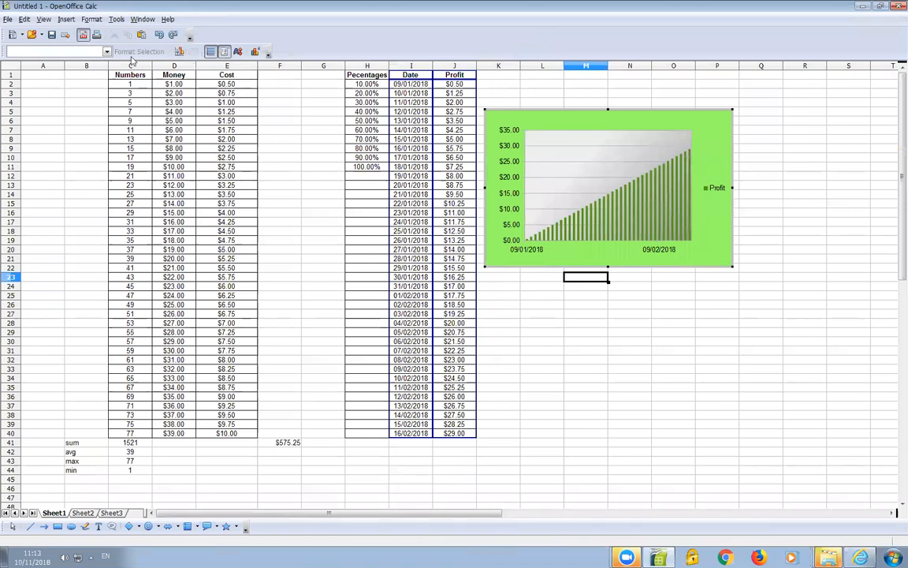
right_click(536, 251)
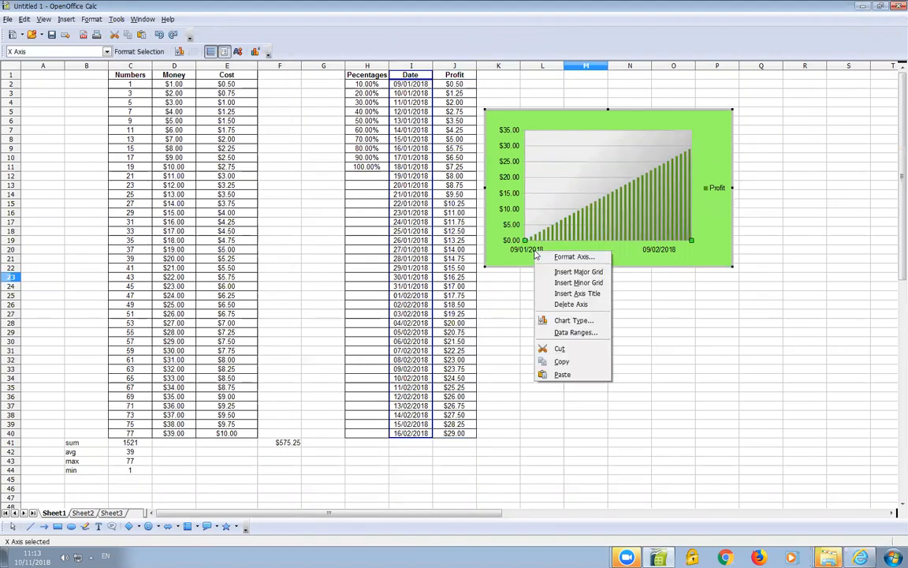
click(604, 259)
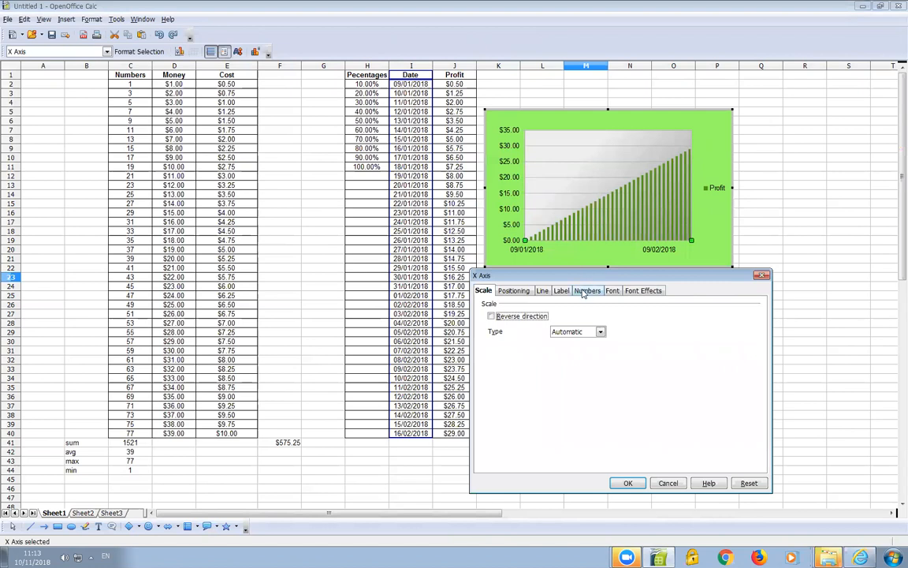
click(563, 291)
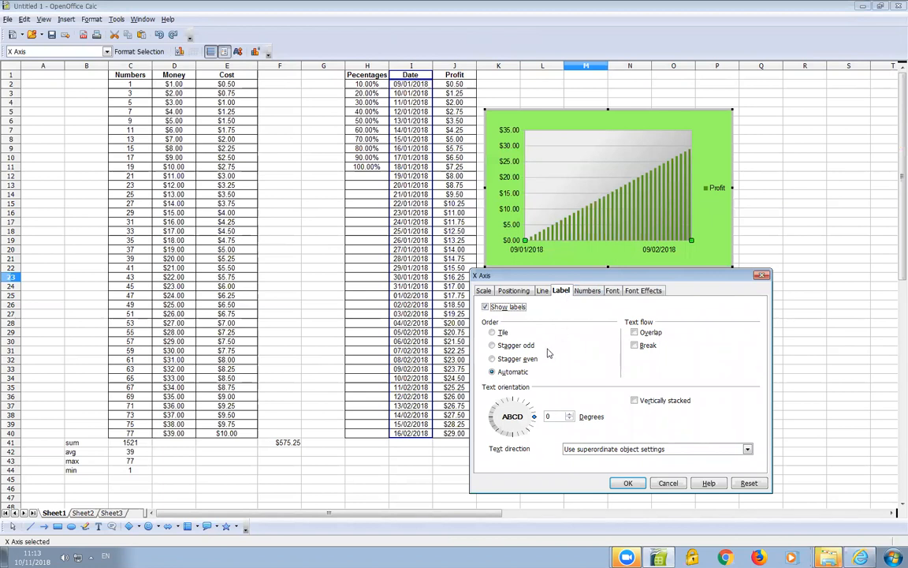
click(550, 416)
drag(554, 416, 547, 417)
text(90)
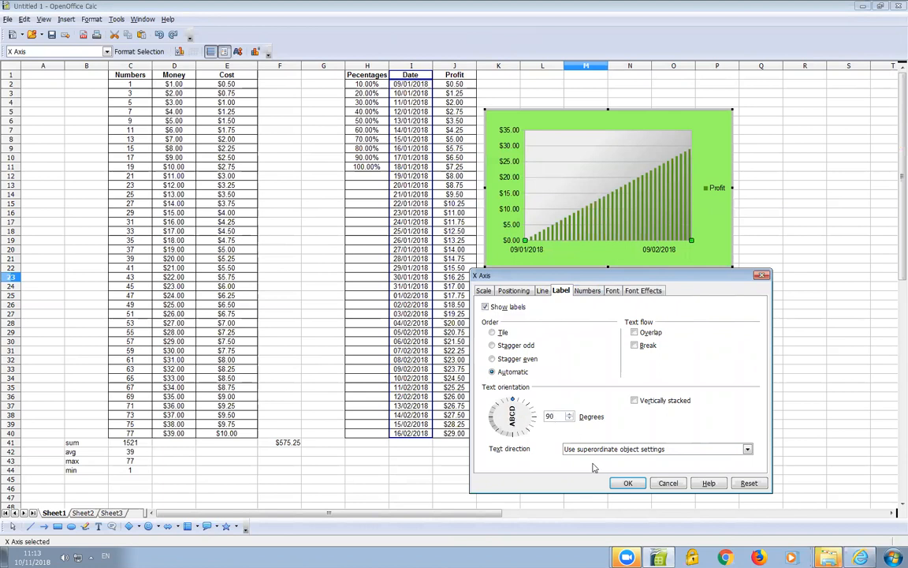
click(626, 483)
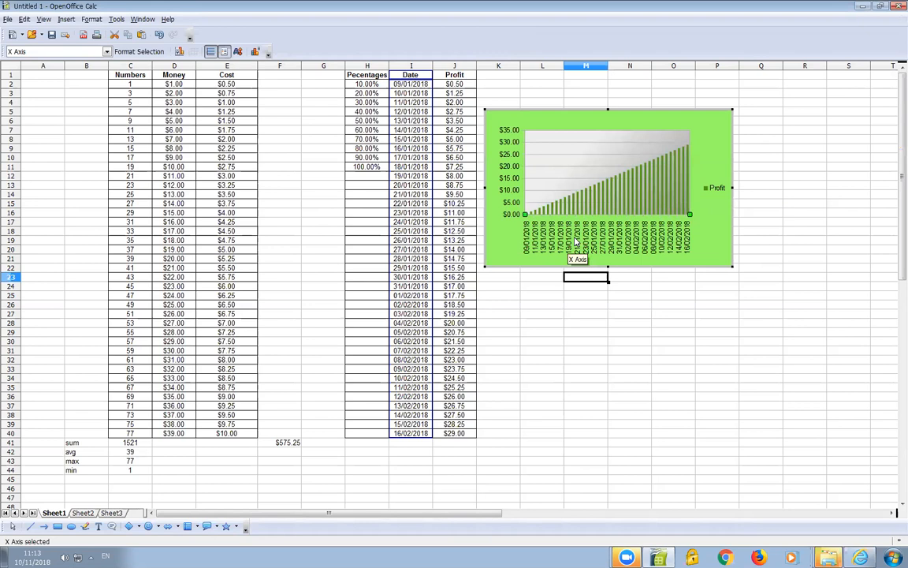
Unlink the number format of the chart's X axis from the source format
right_click(576, 241)
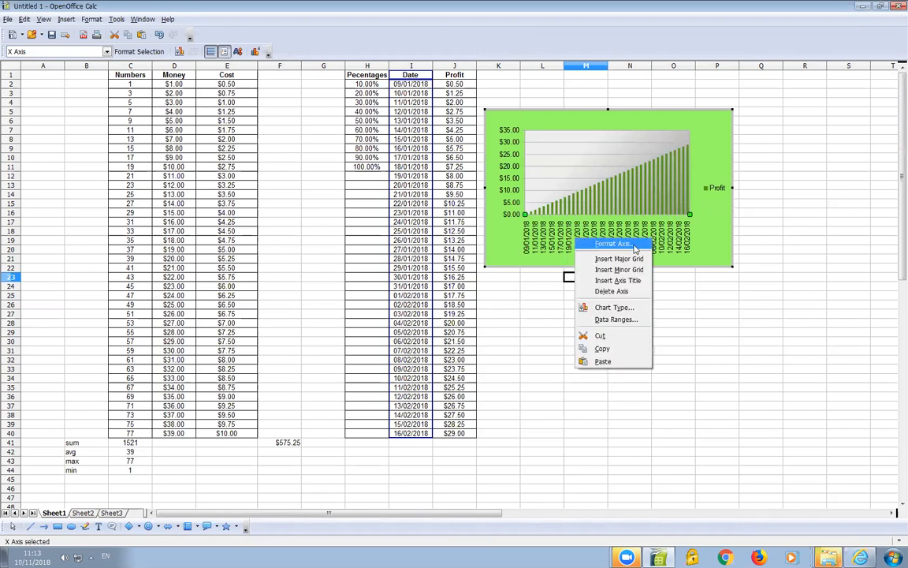
click(612, 244)
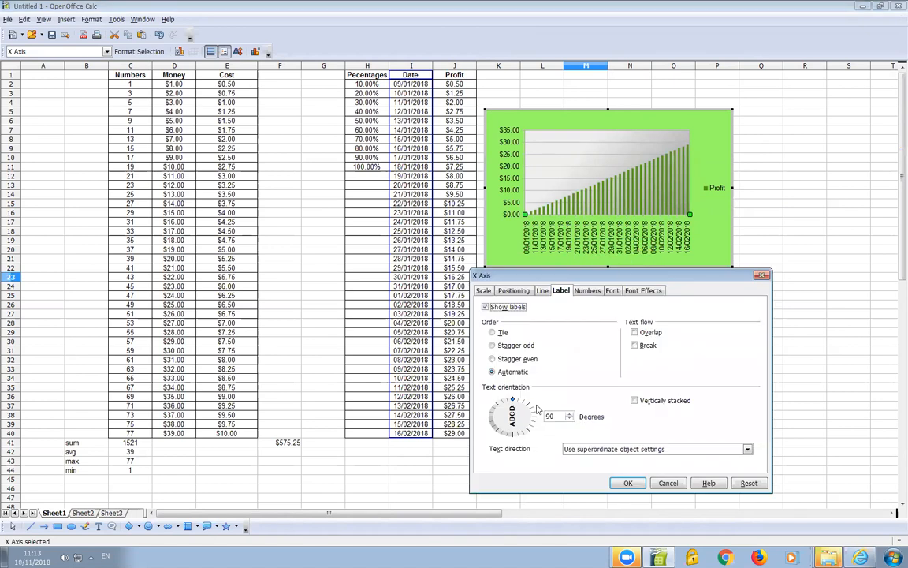
click(588, 292)
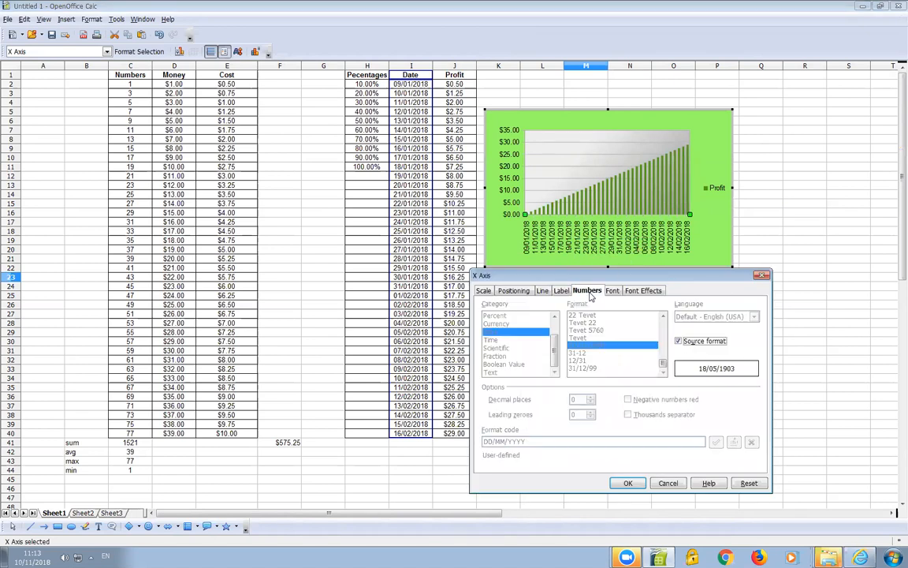
click(678, 341)
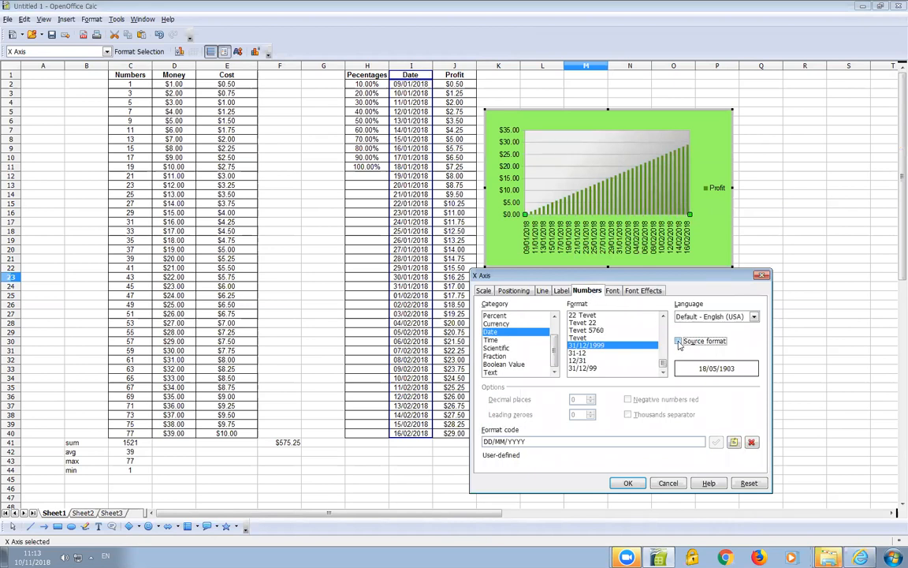
Base the X axis date format on 12-31, change its format code to DD-MM and apply it to the chart
click(587, 330)
scroll(610, 339, up, 5)
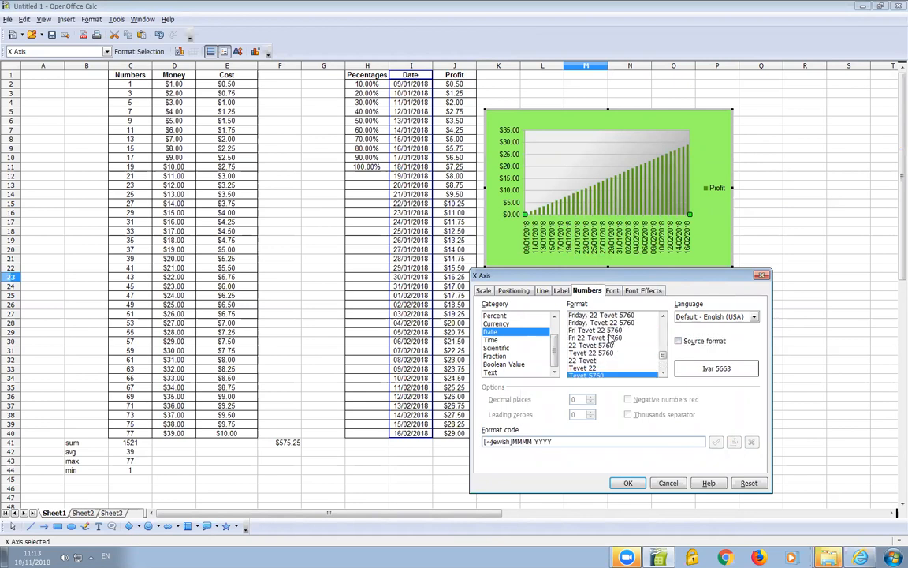
scroll(609, 339, up, 3)
scroll(600, 327, down, 6)
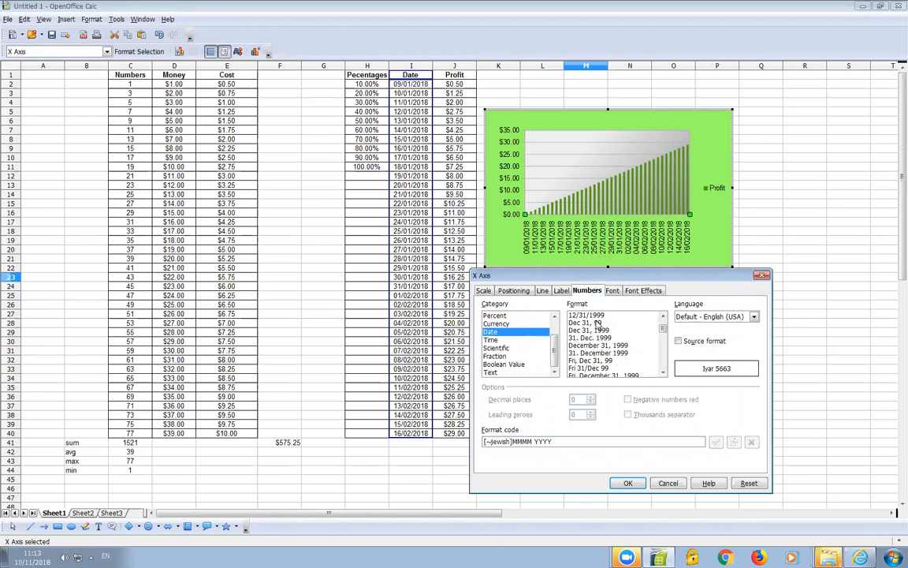
scroll(597, 325, up, 2)
click(587, 344)
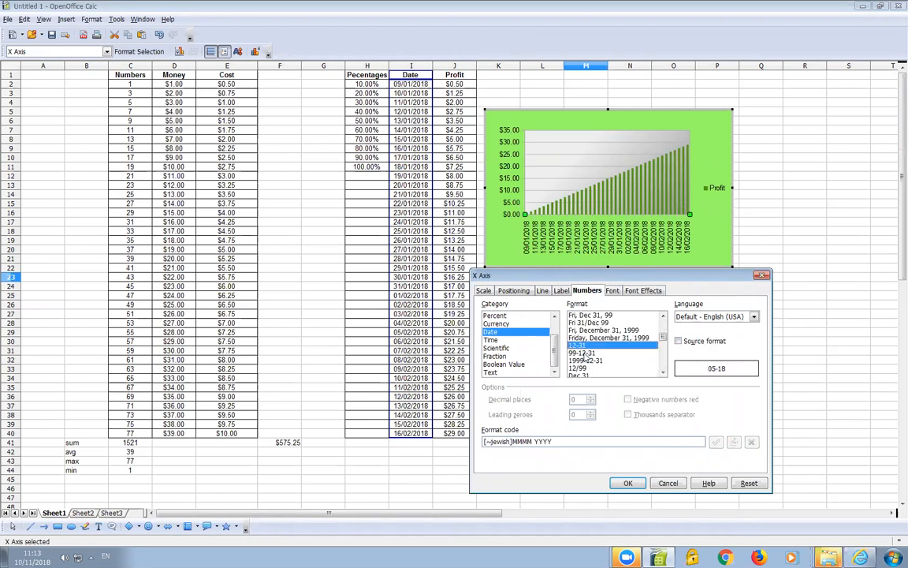
double_click(489, 442)
text(DD-DD)
double_click(501, 442)
text(MM)
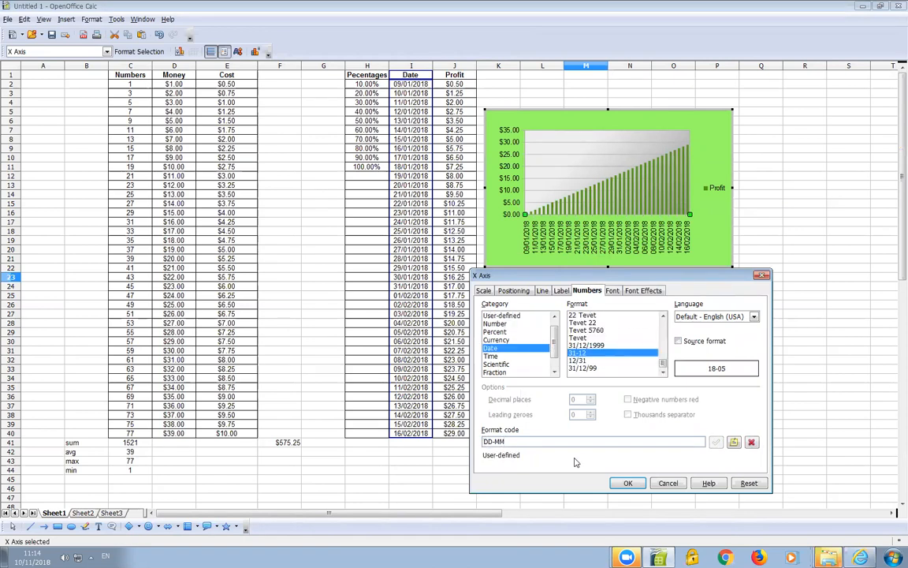
click(629, 483)
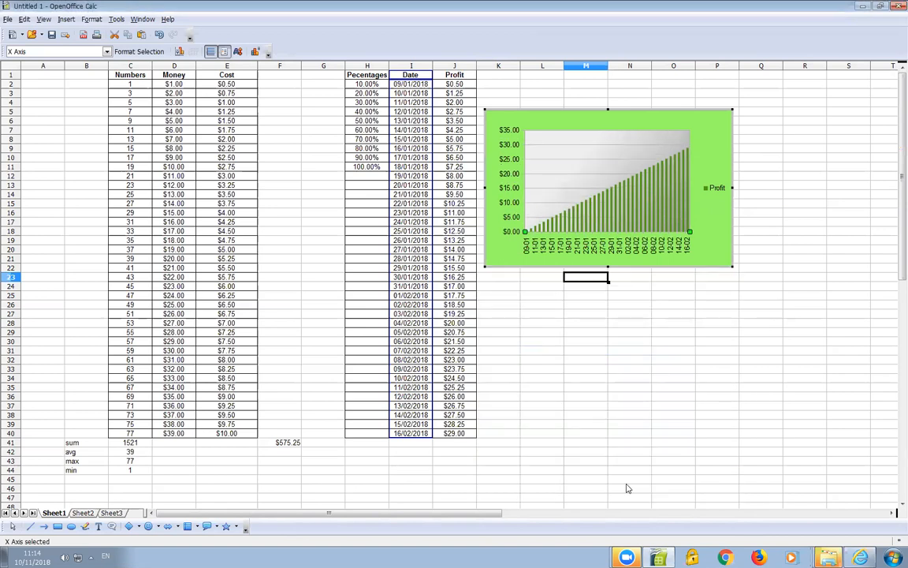
Reverse the direction of the chart's X axis scale
right_click(604, 252)
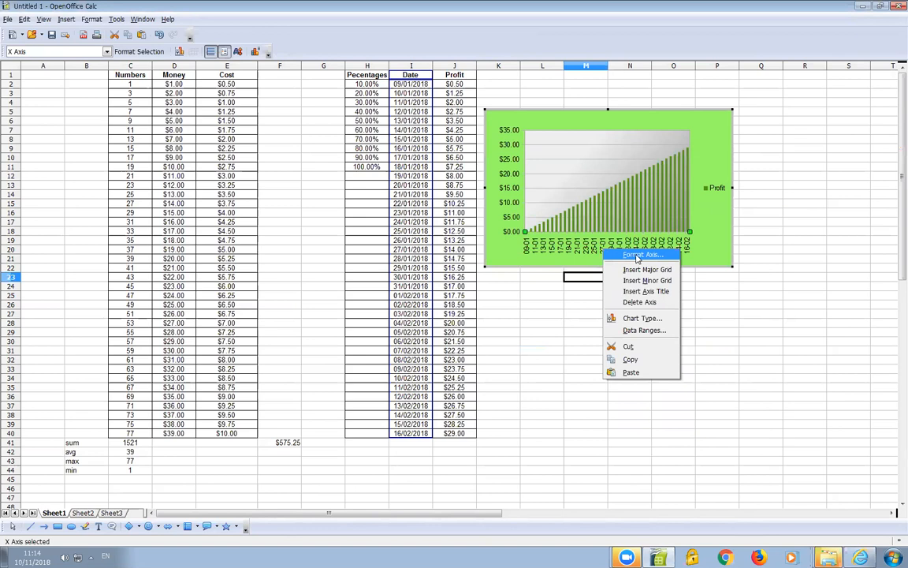
click(637, 255)
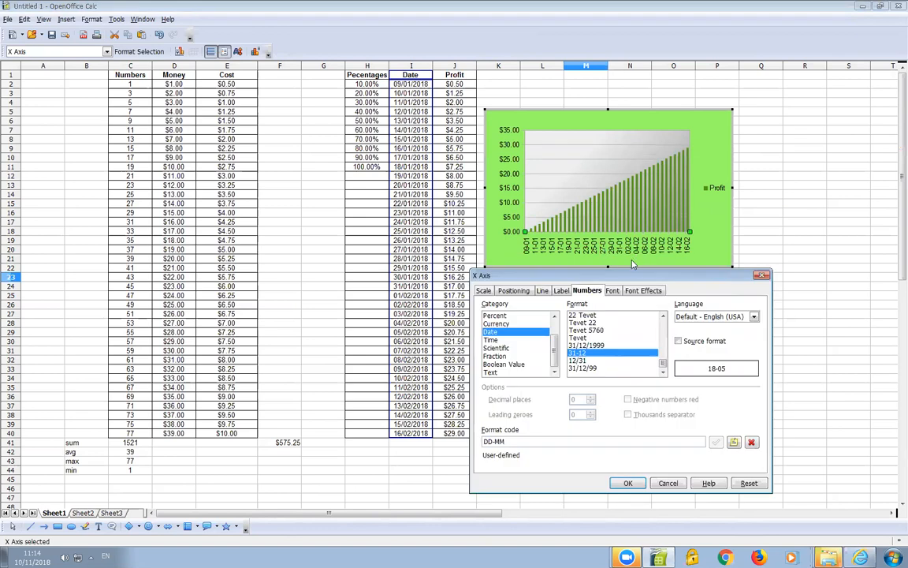
click(484, 291)
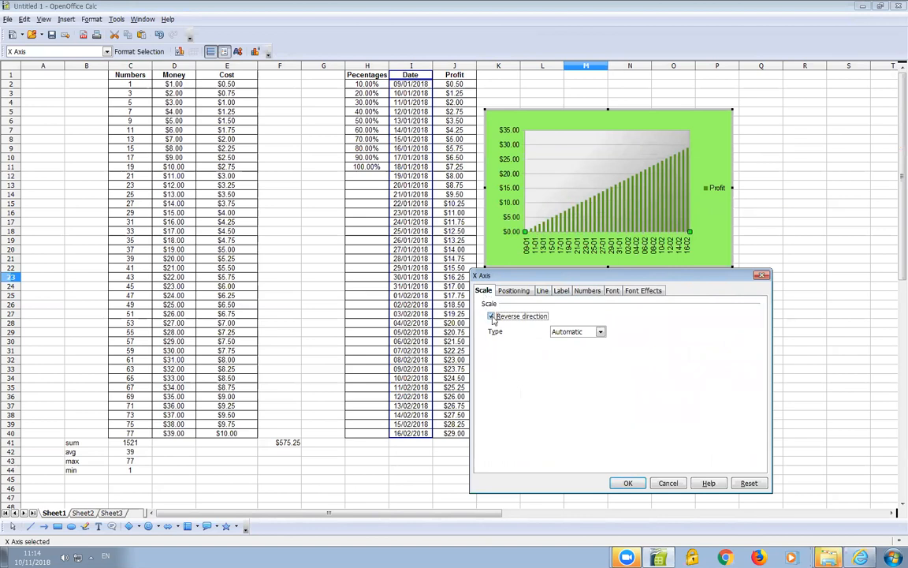
click(628, 484)
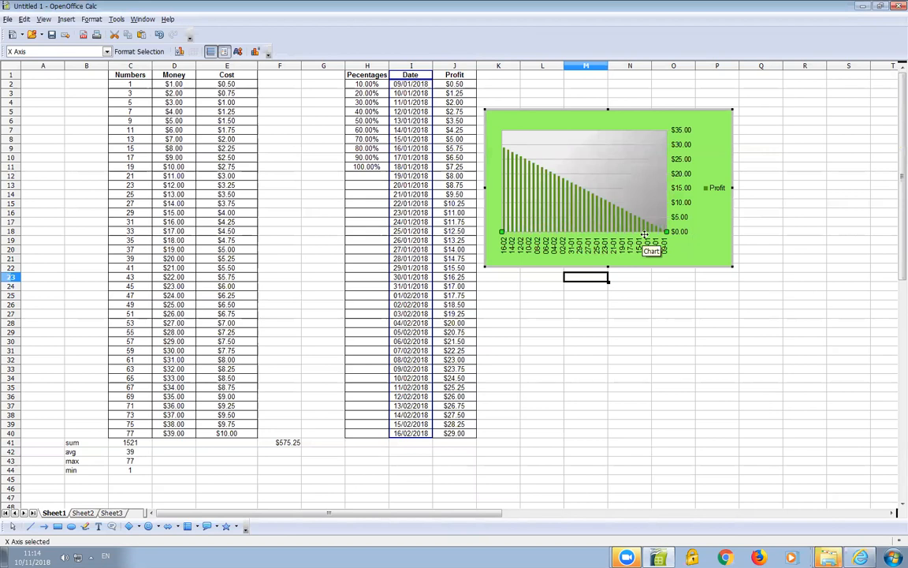
Unlink the Y axis number format from the source format and set its currency values to 0 decimal places
right_click(680, 191)
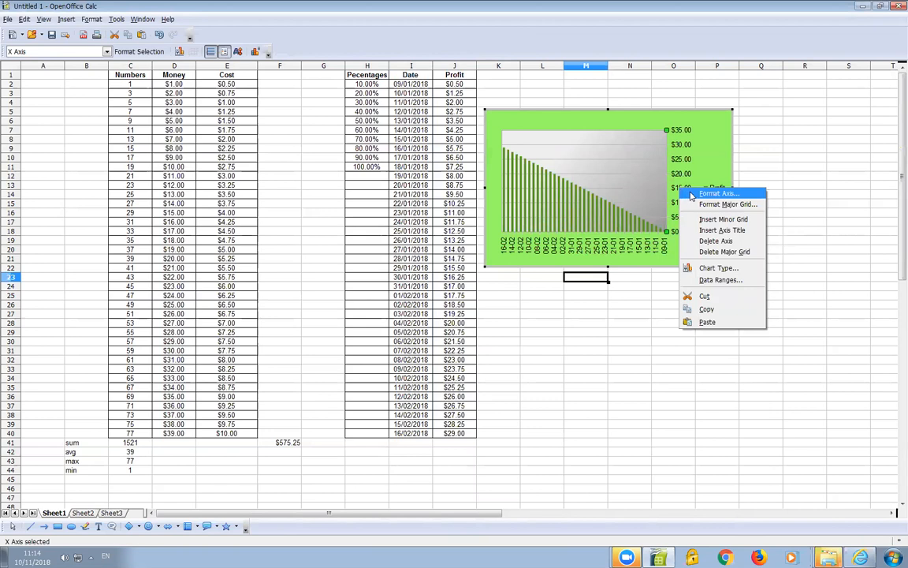
click(752, 195)
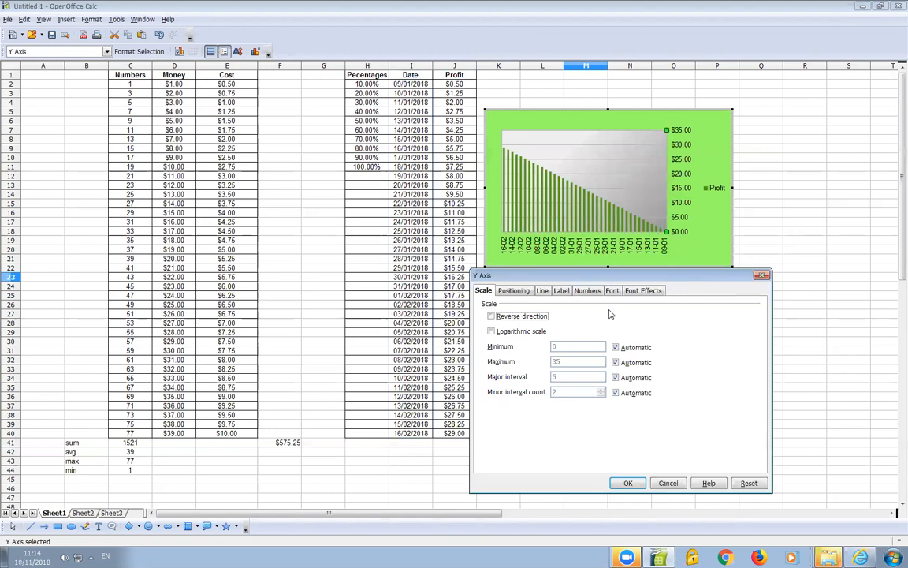
click(588, 291)
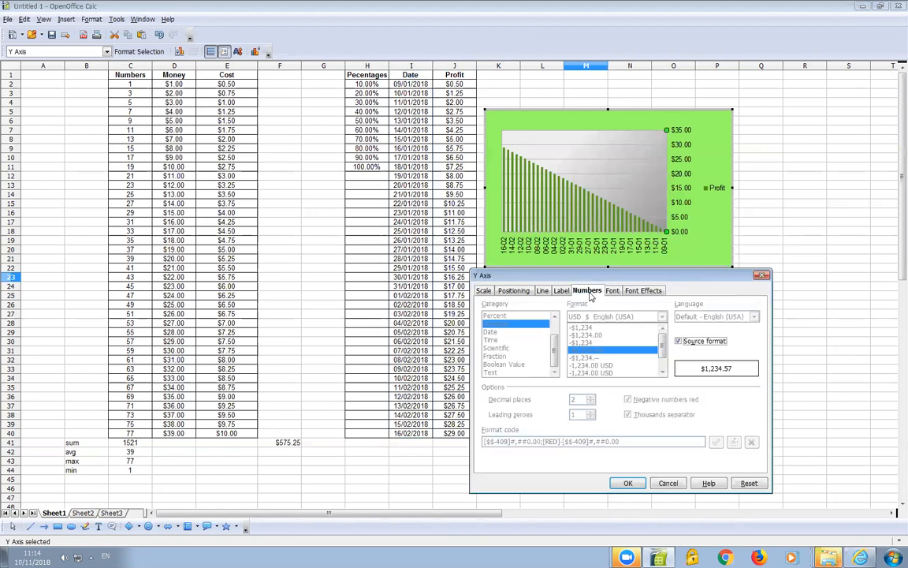
click(678, 342)
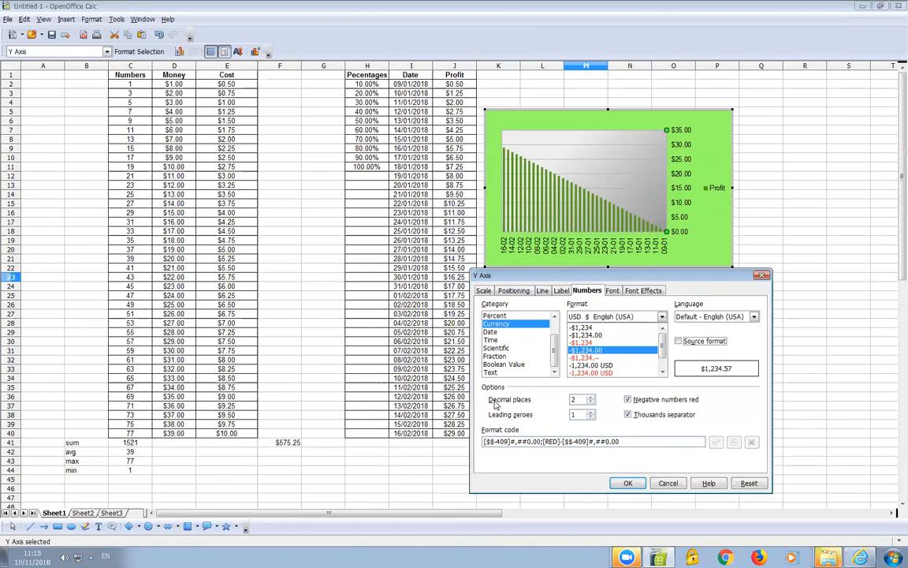
drag(581, 399, 570, 399)
text(0)
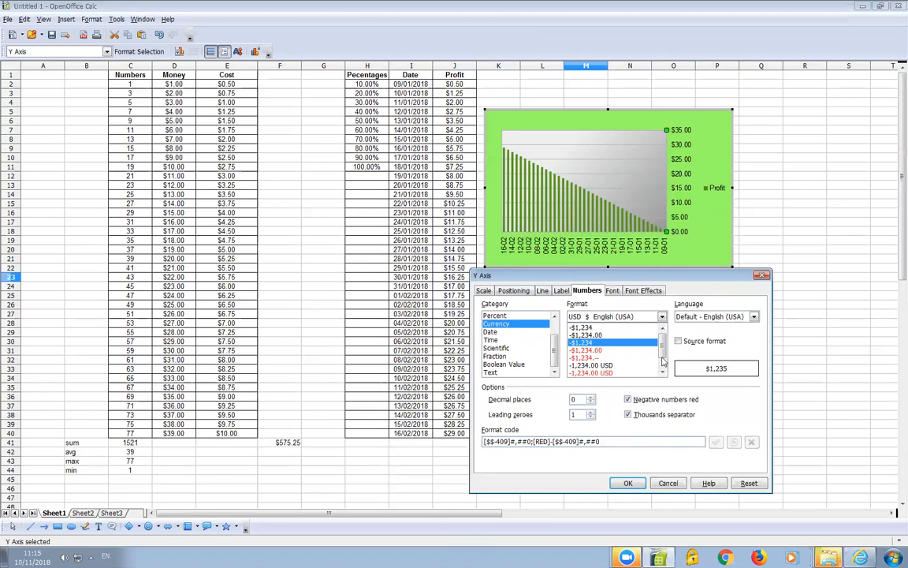
Change the Y axis currency format to GBP with 0 decimal places and apply it to the chart
click(662, 317)
scroll(623, 347, down, 10)
scroll(618, 351, up, 20)
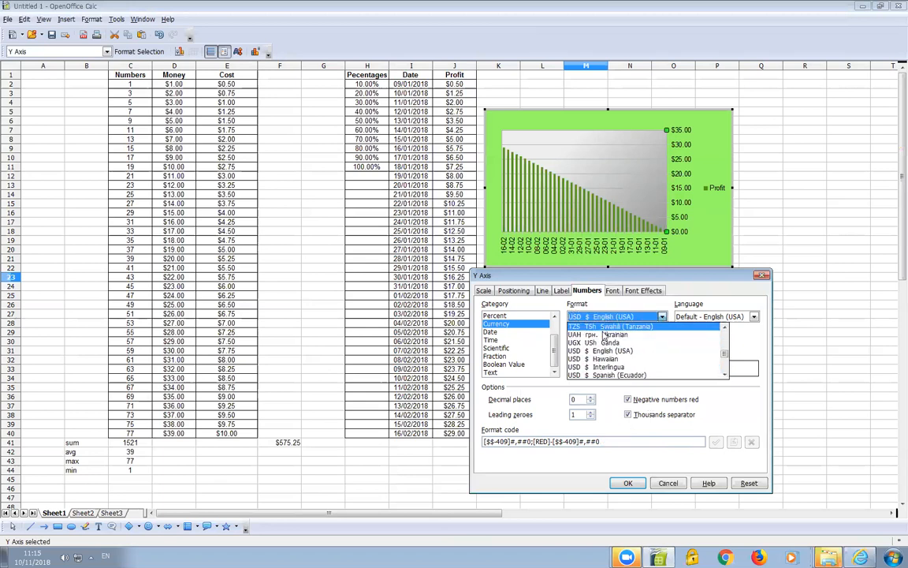
scroll(613, 355, down, 10)
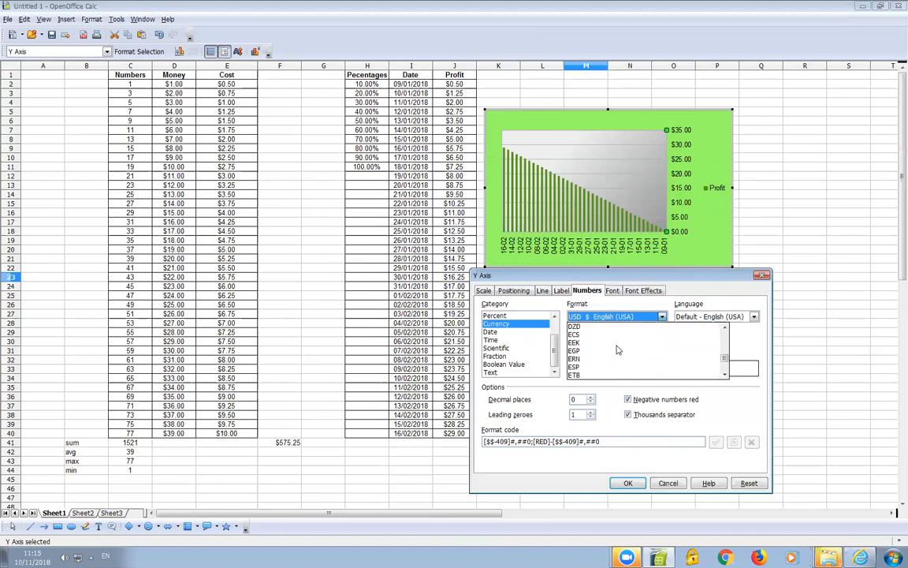
scroll(607, 351, up, 5)
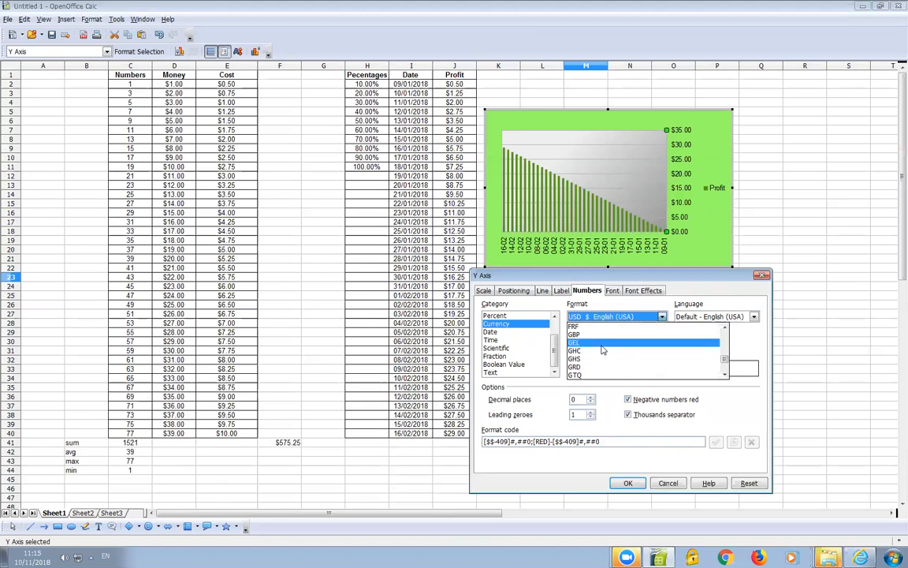
click(595, 343)
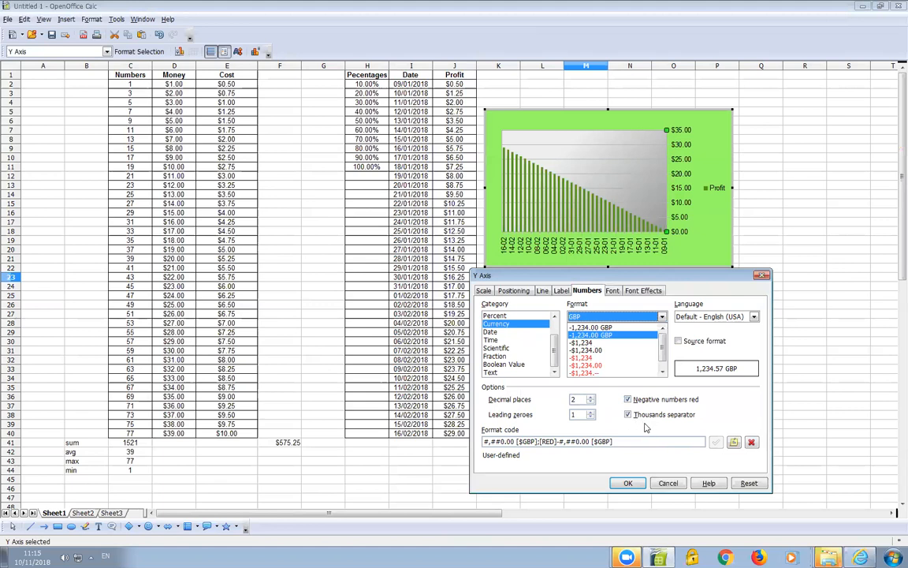
double_click(573, 399)
text(0)
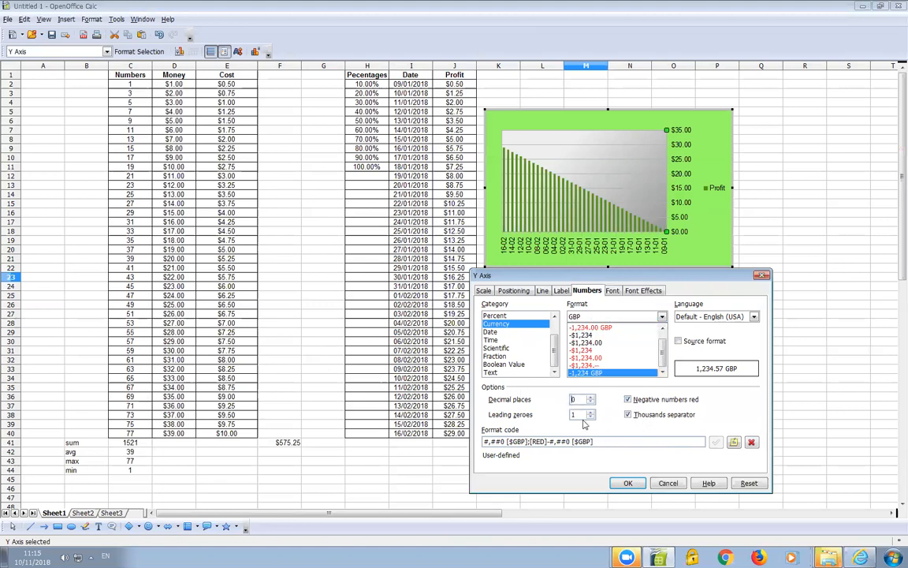
click(628, 484)
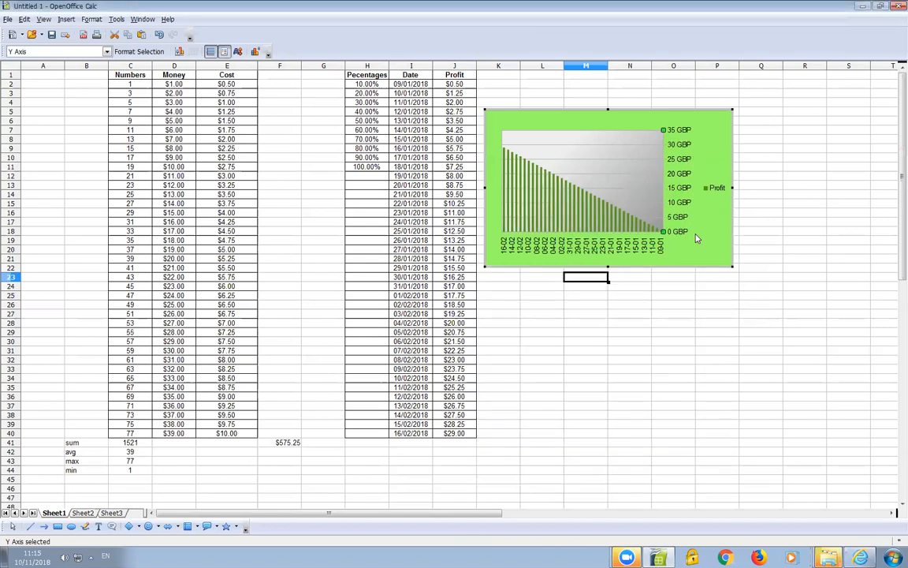